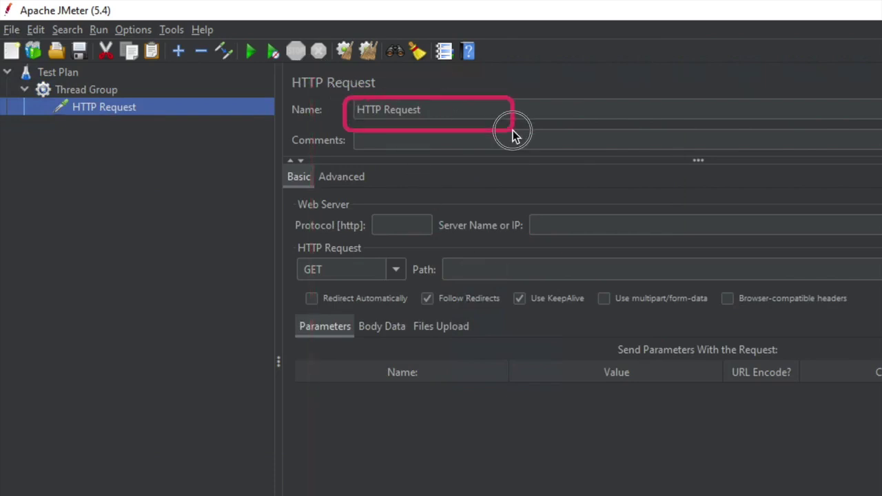
Rename the HTTP Request sampler to MyFirstHTTPTest and reselect it in the test plan tree
triple_click(437, 114)
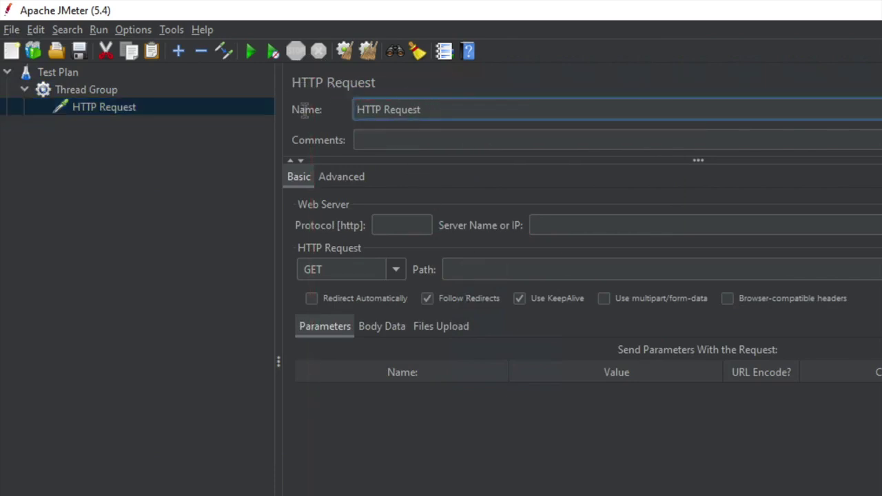
text(MyFi)
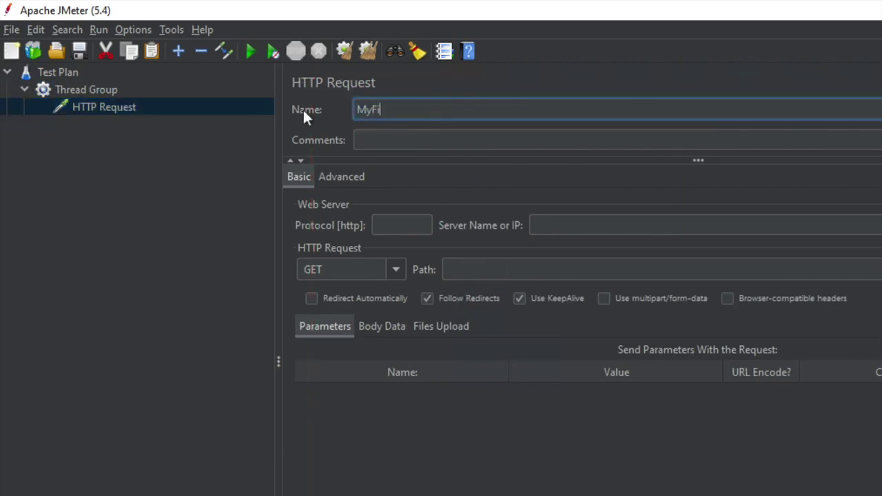
text(rstHTTPTest)
click(101, 91)
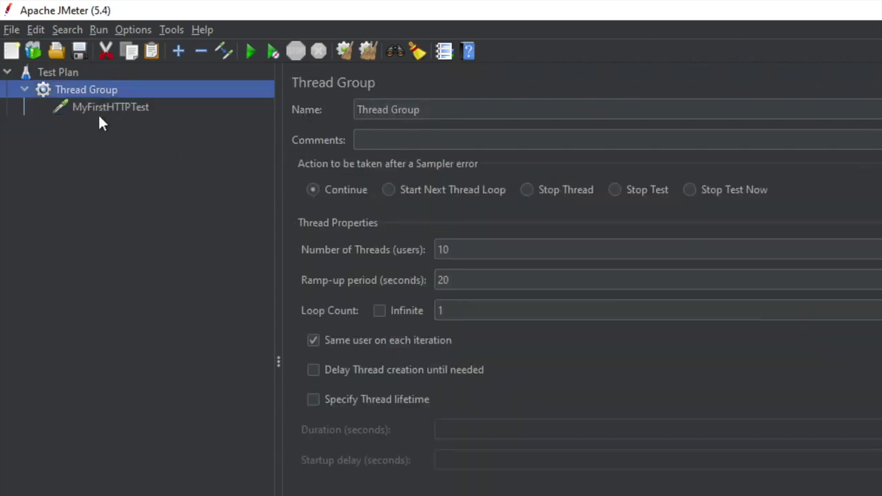
click(95, 109)
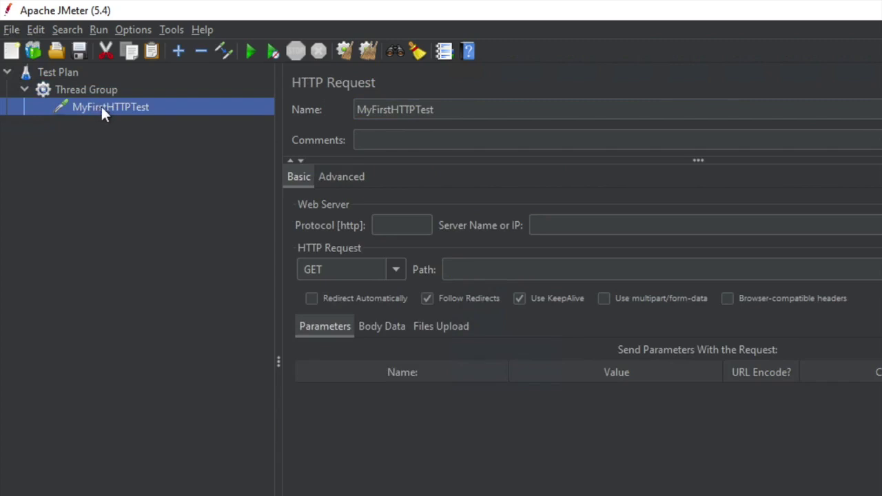
click(389, 141)
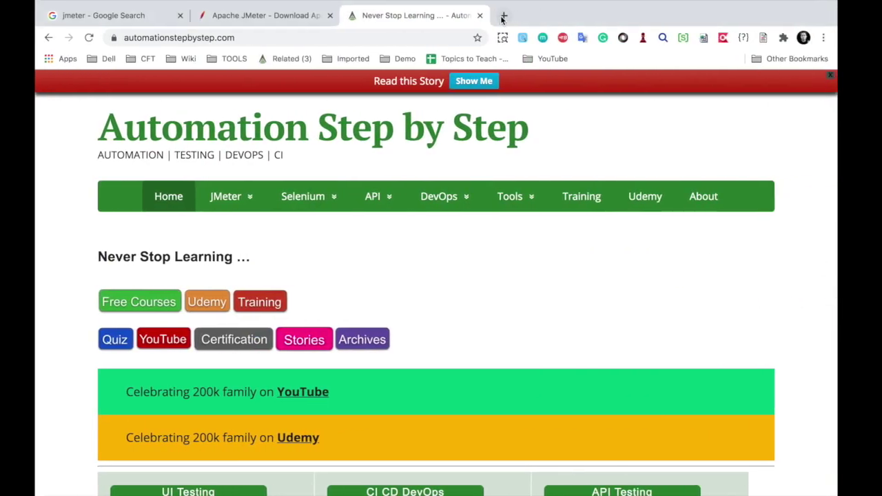
Switch to the Chrome browser and load lifecharger.org in a new tab
click(503, 15)
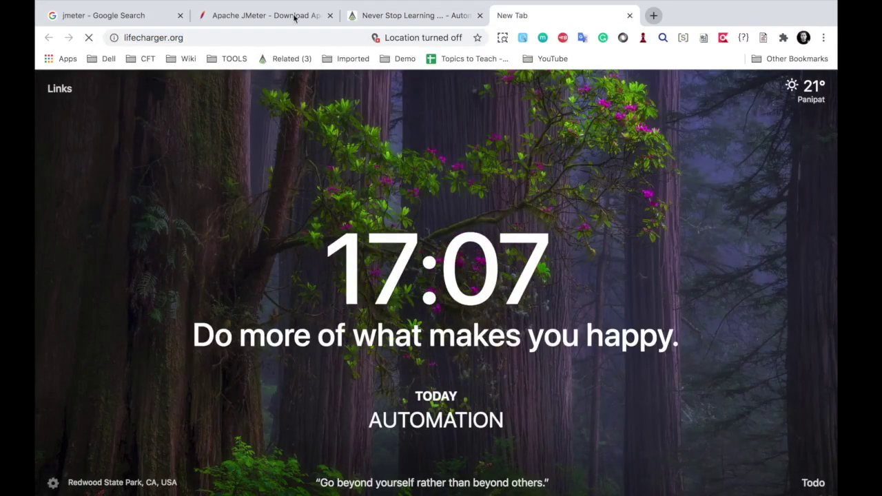
click(257, 40)
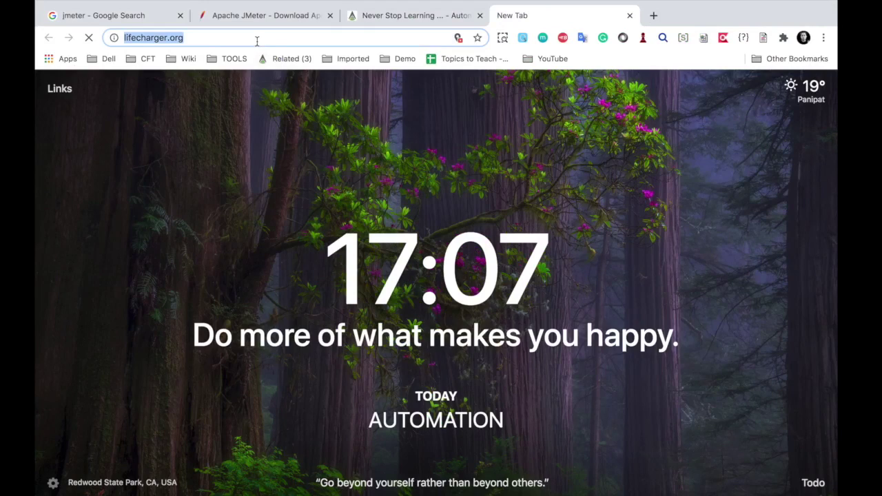
click(238, 40)
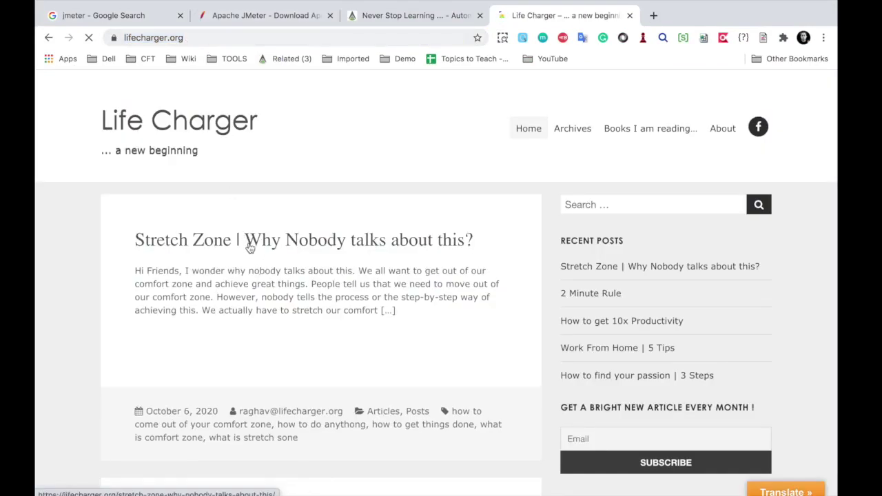
Copy the full web address of the Life Charger home page, including its https prefix
click(186, 37)
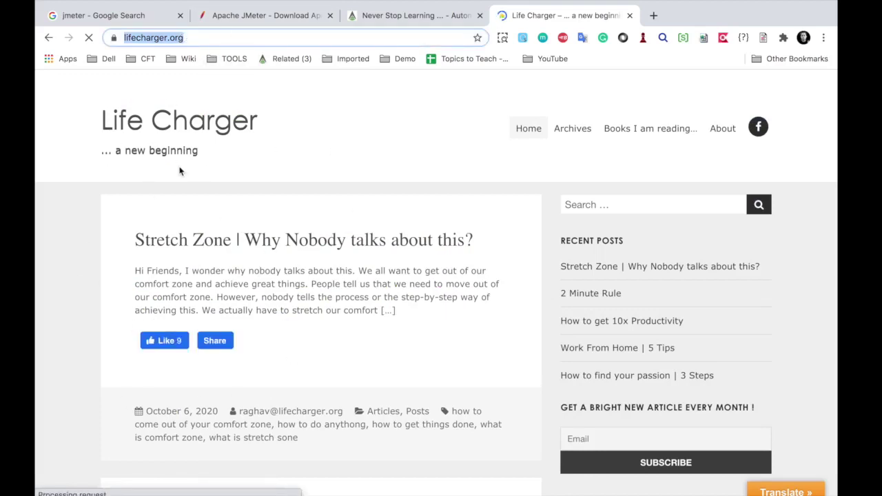
click(205, 38)
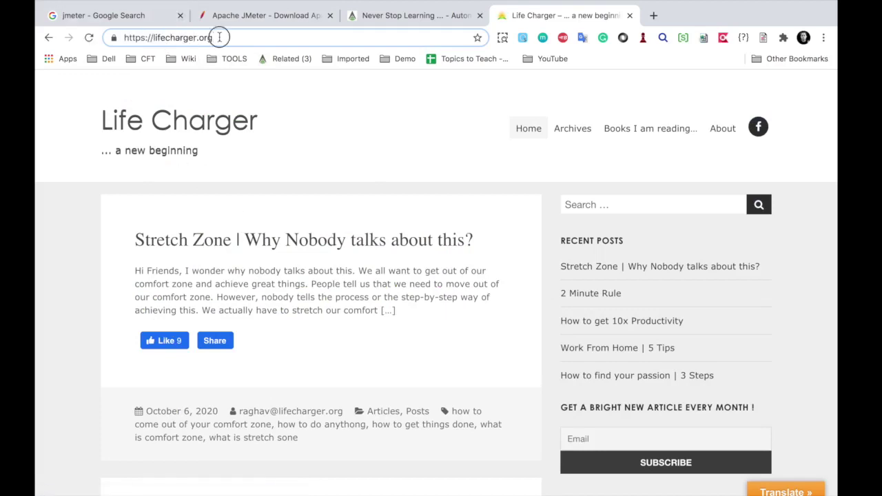
drag(217, 38, 100, 38)
key(ctrl+c)
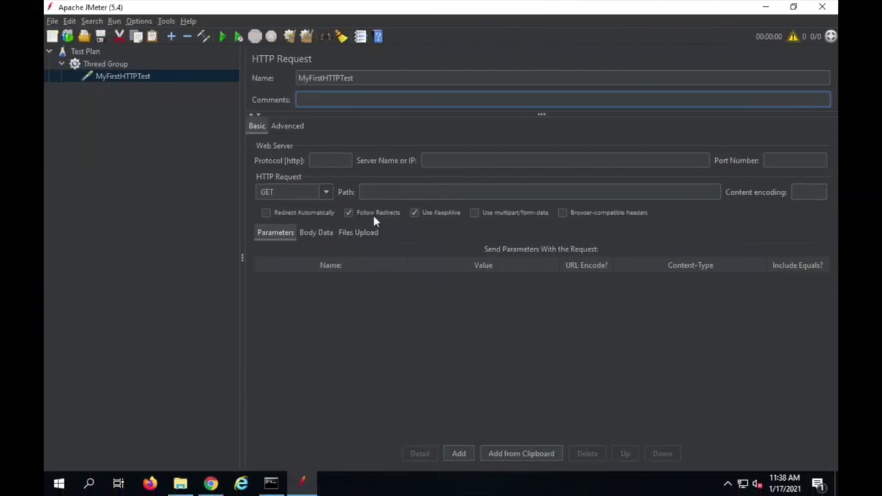
Back in JMeter, paste the site address as the server name, remove its https part and set the protocol to https
click(462, 159)
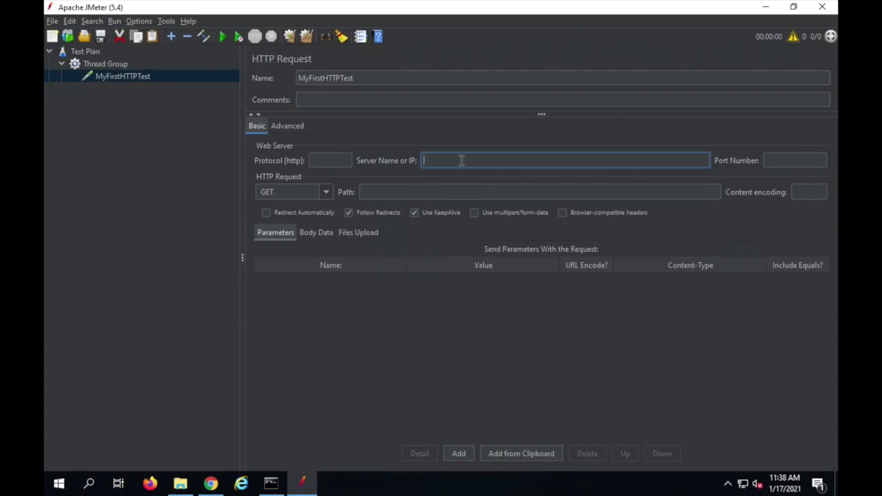
key(ctrl+v)
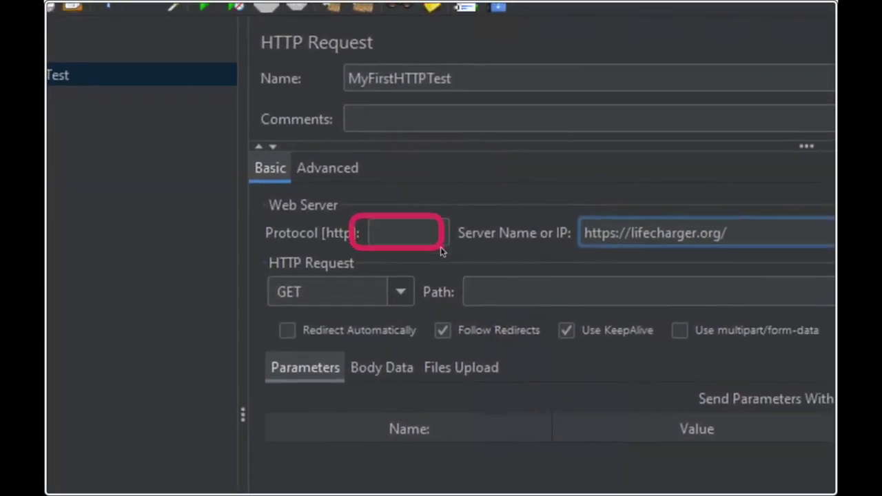
double_click(441, 248)
key(BackSpace)
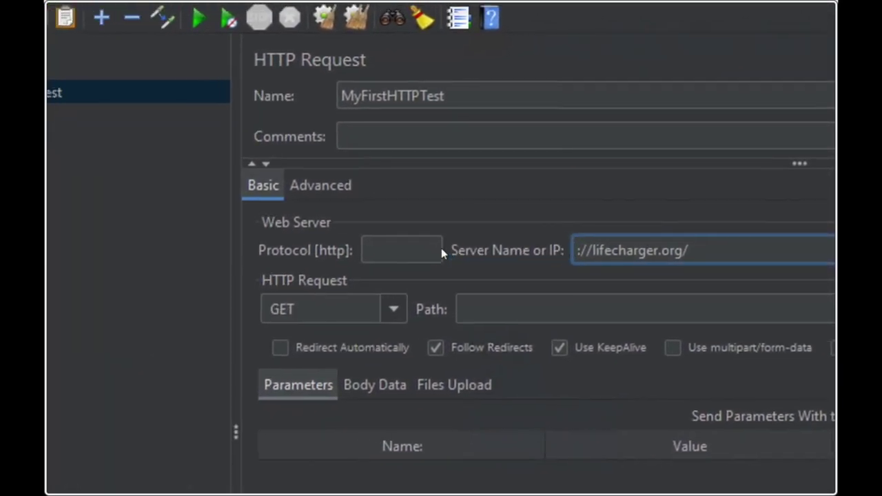
click(431, 252)
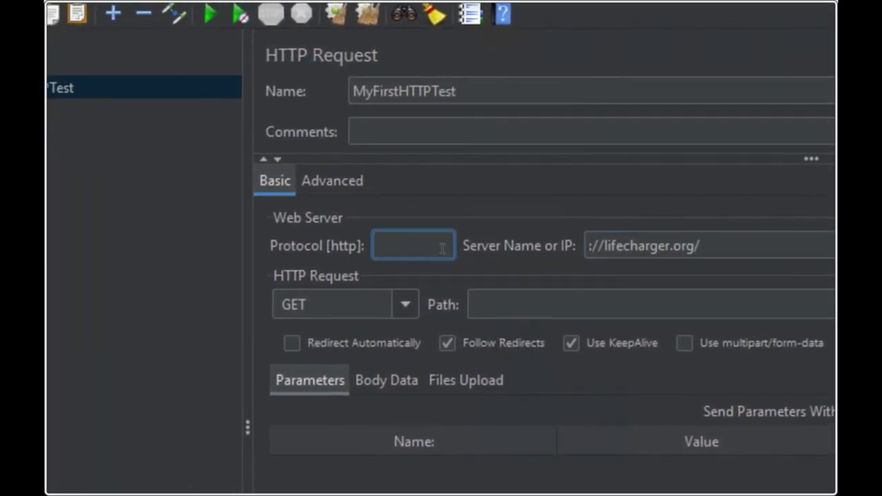
text(https)
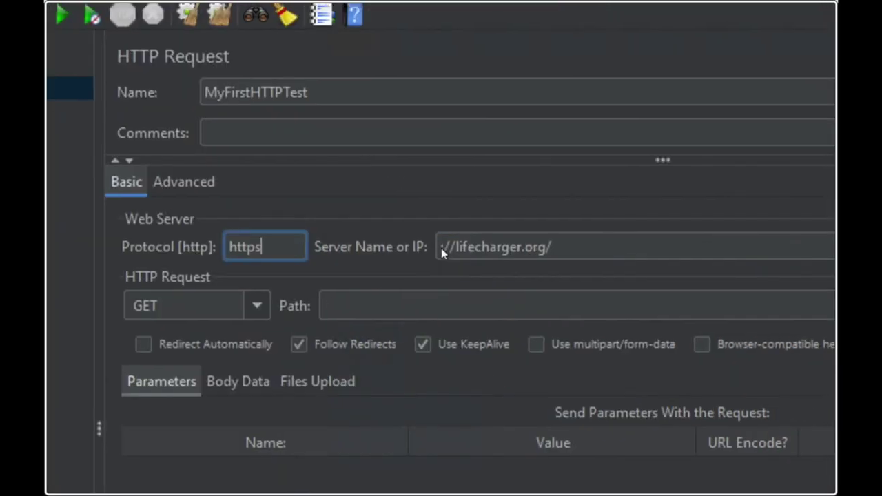
Strip the remaining colon and slashes from the server name so it reads lifecharger.org
click(438, 251)
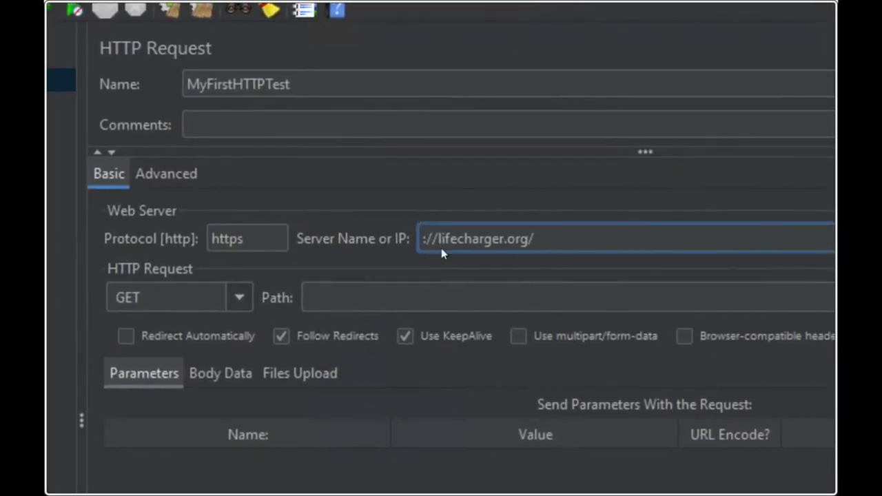
key(BackSpace)
key(BackSpace)
key(BackSpace)
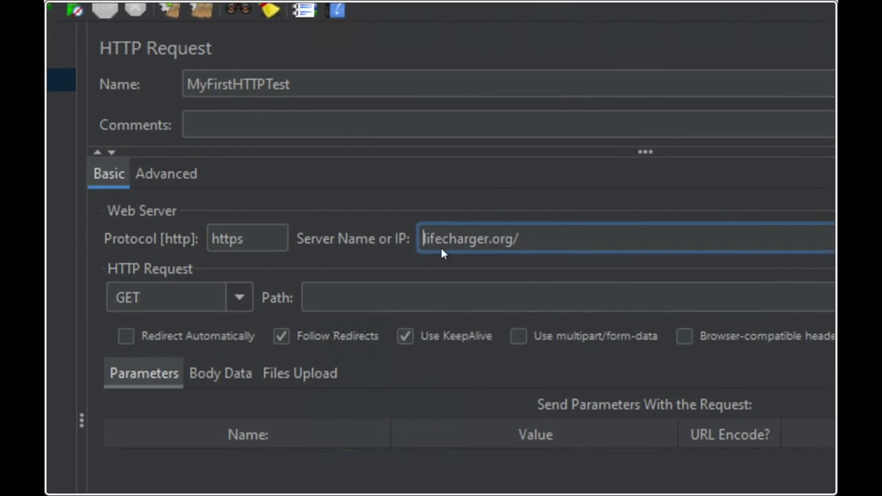
click(442, 250)
key(BackSpace)
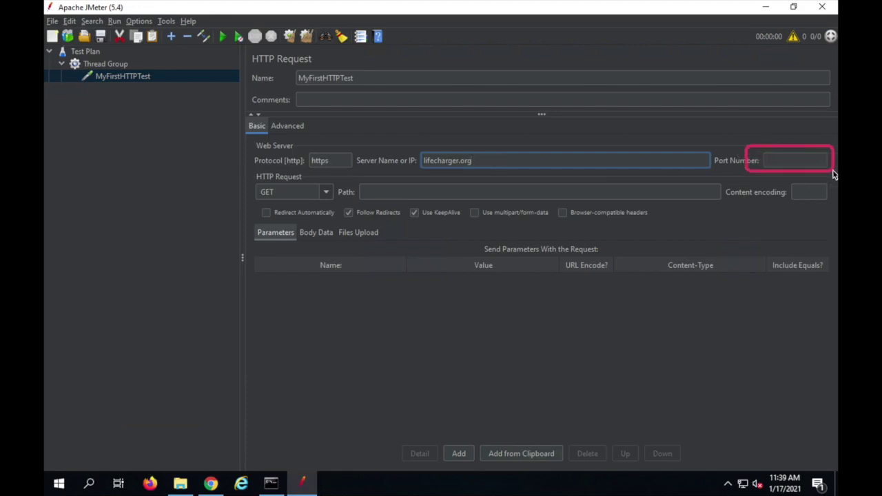
Choose GET as the HTTP request method
click(328, 192)
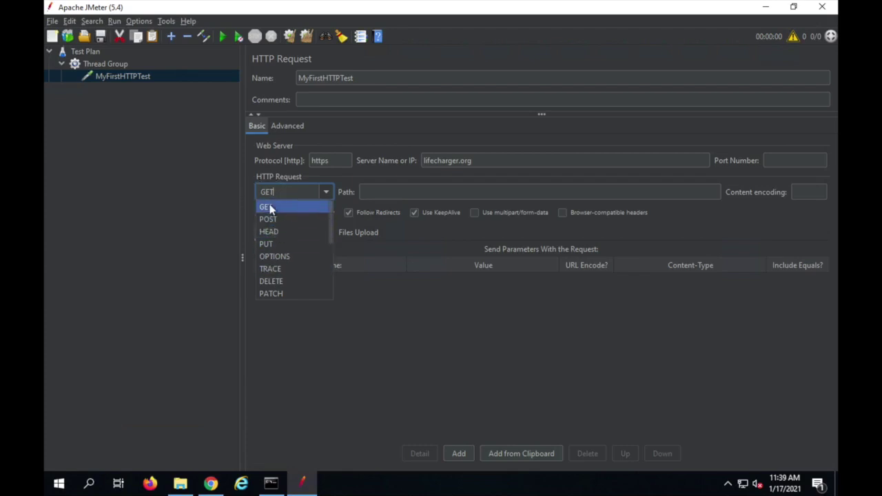
click(270, 209)
Open the site's 2 Minute Rule article in the browser and enter its path, /2-minute-rule/, as the JMeter request path
click(398, 195)
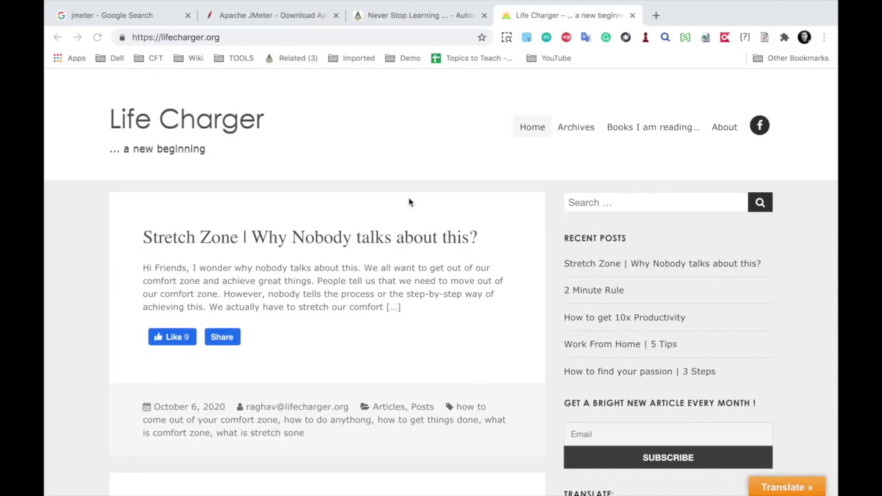
click(313, 237)
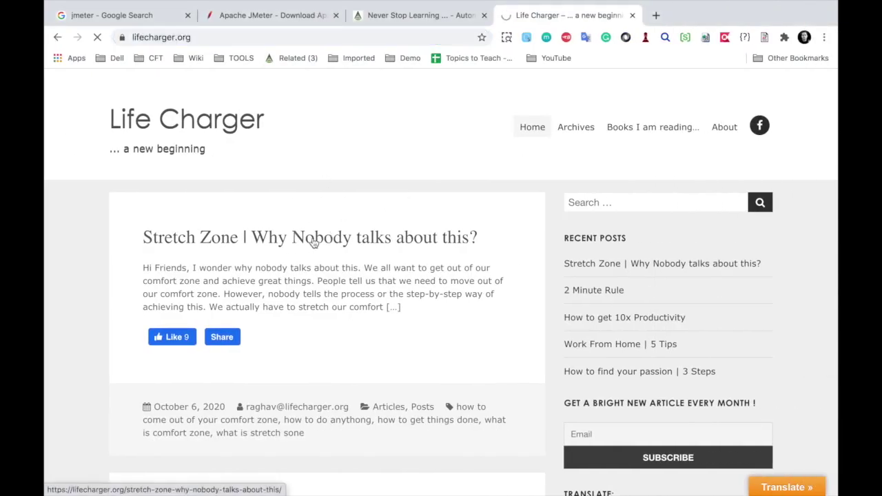
click(586, 292)
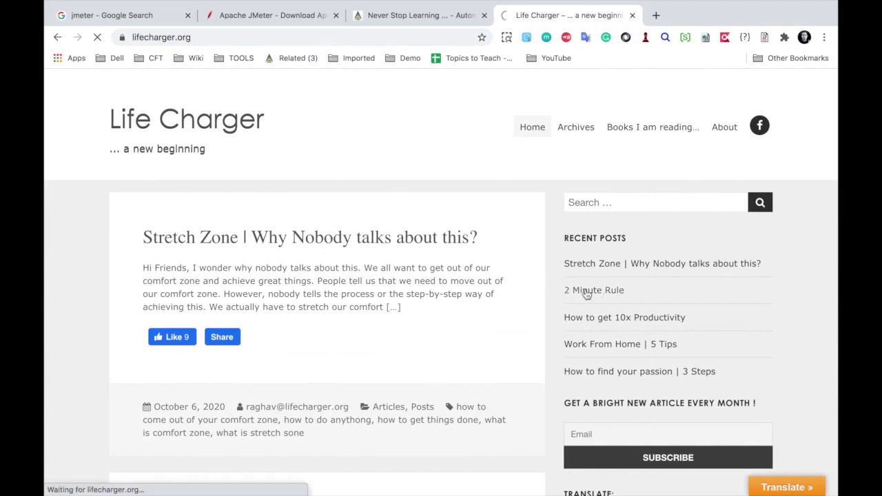
click(227, 37)
click(246, 37)
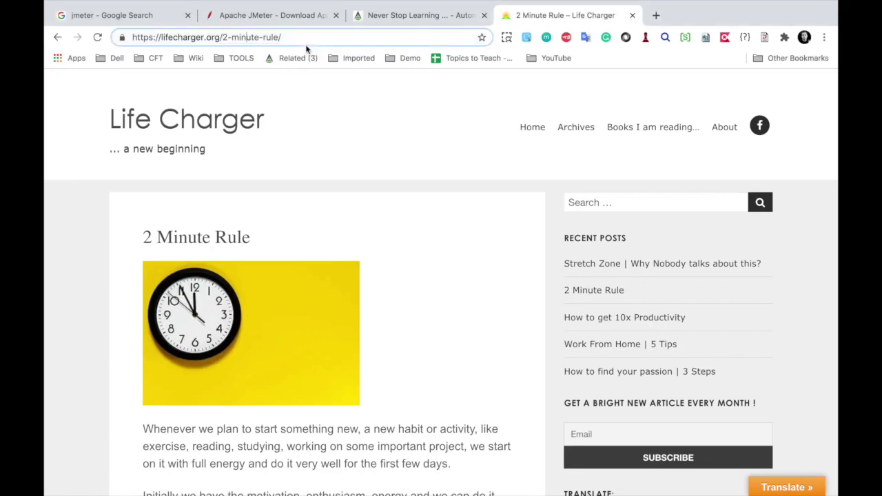
drag(292, 37, 221, 37)
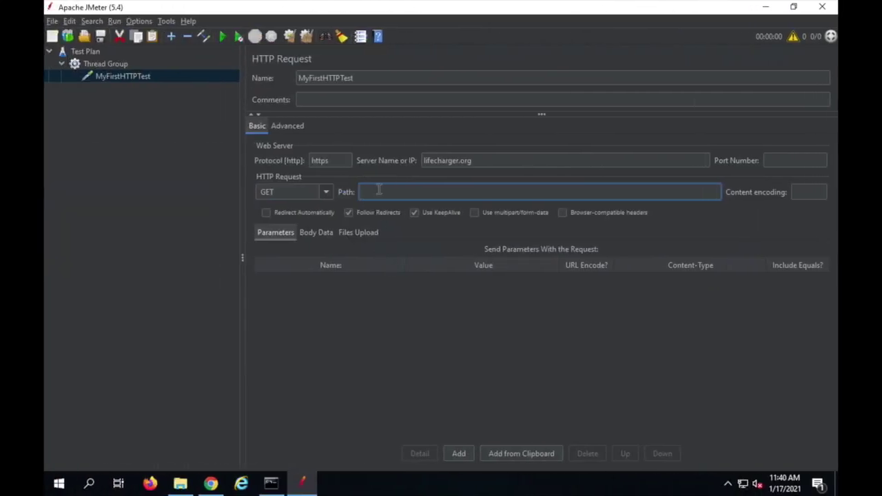
text(/2-minute-rule/)
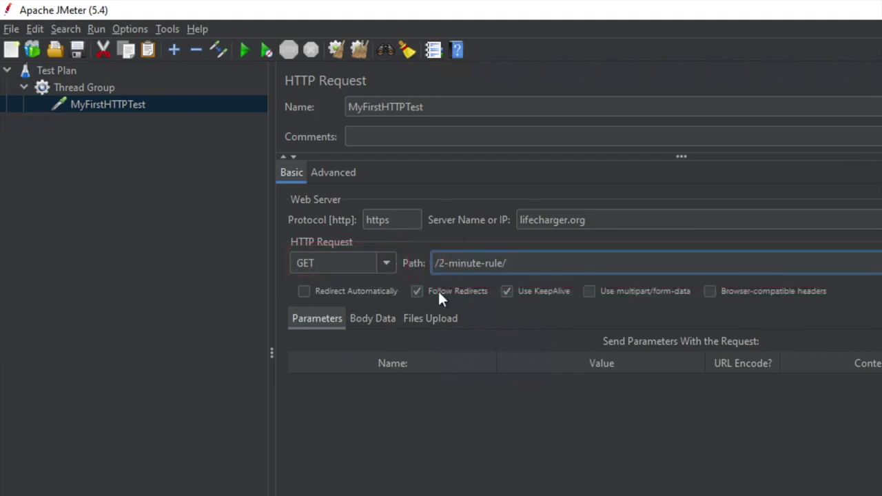
Review the request's file upload, body data and parameter sections and its advanced client implementation and timeout options
click(421, 316)
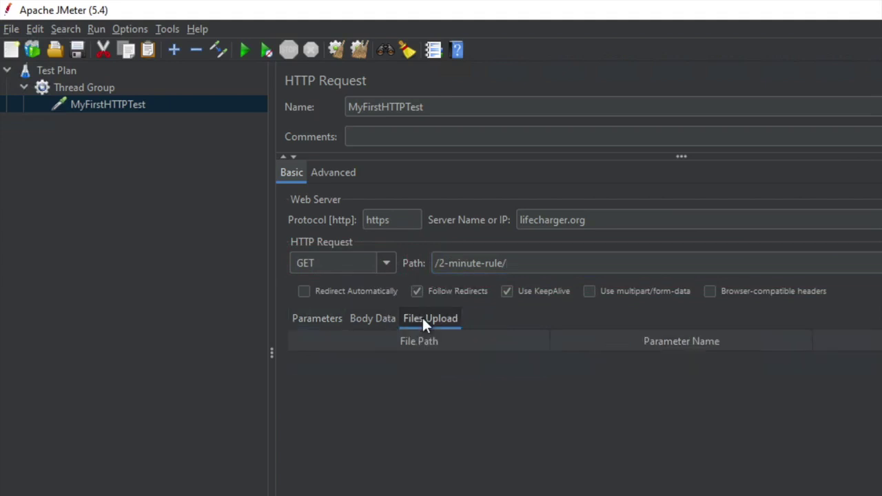
click(383, 319)
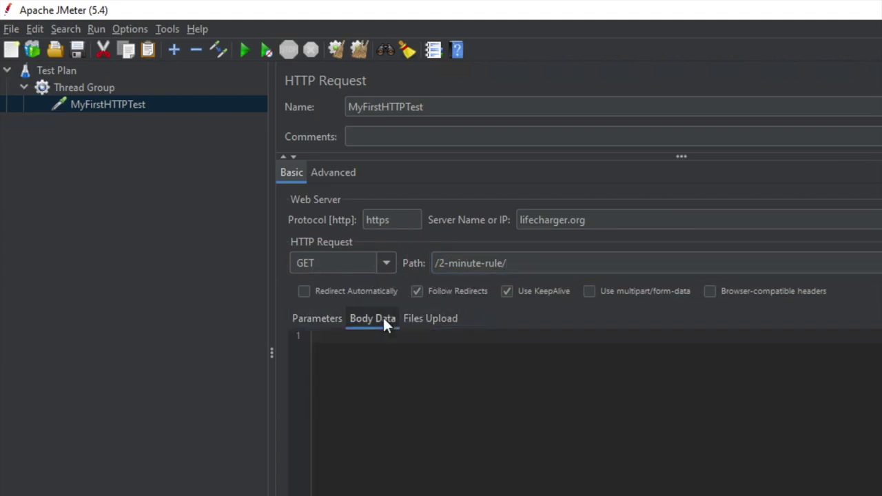
click(330, 317)
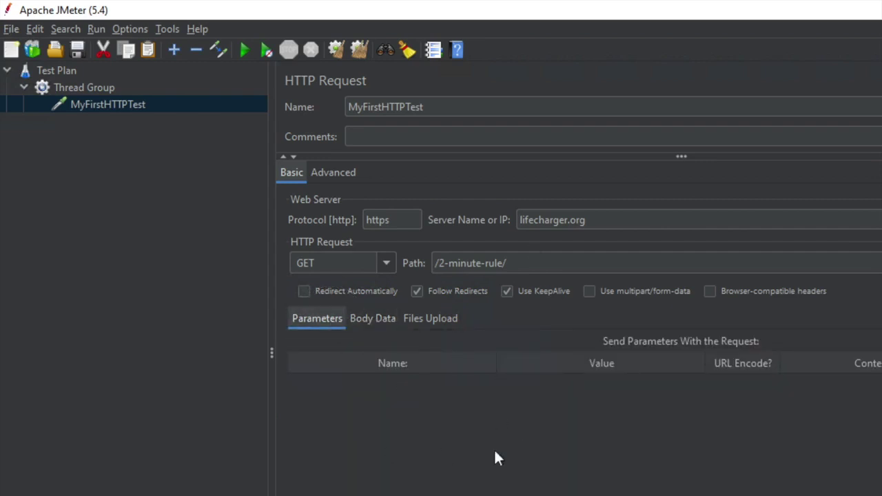
click(345, 174)
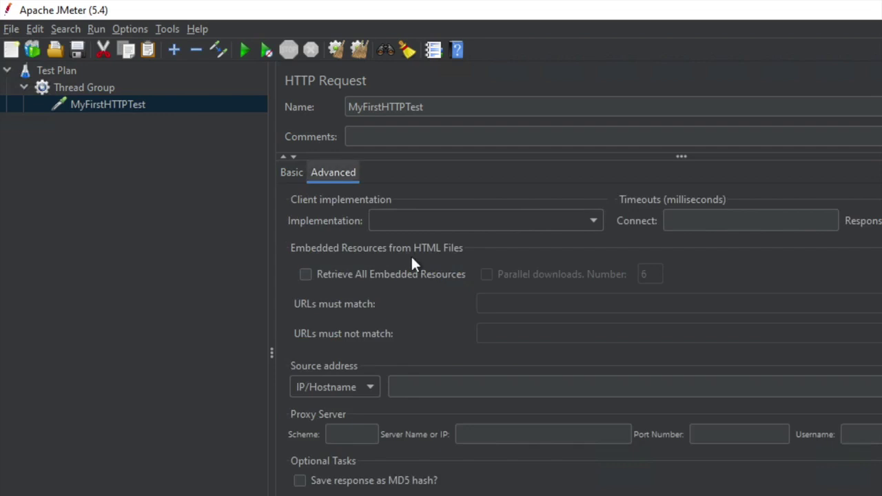
click(594, 221)
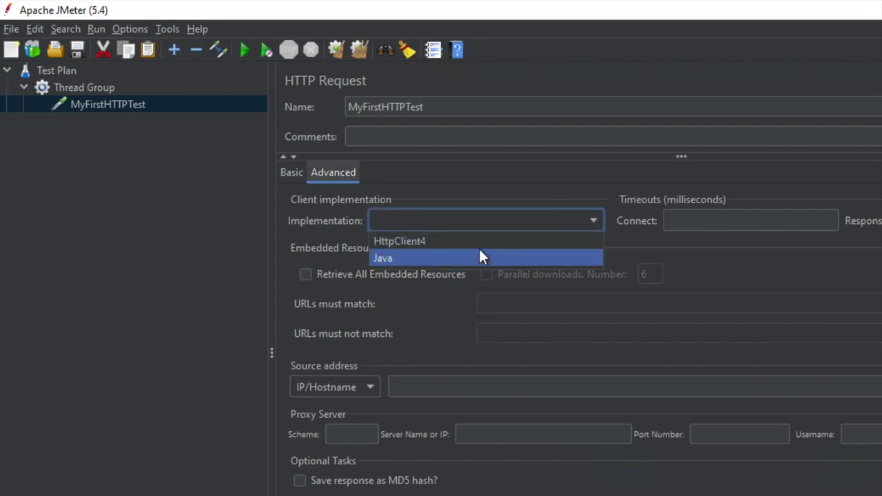
click(679, 220)
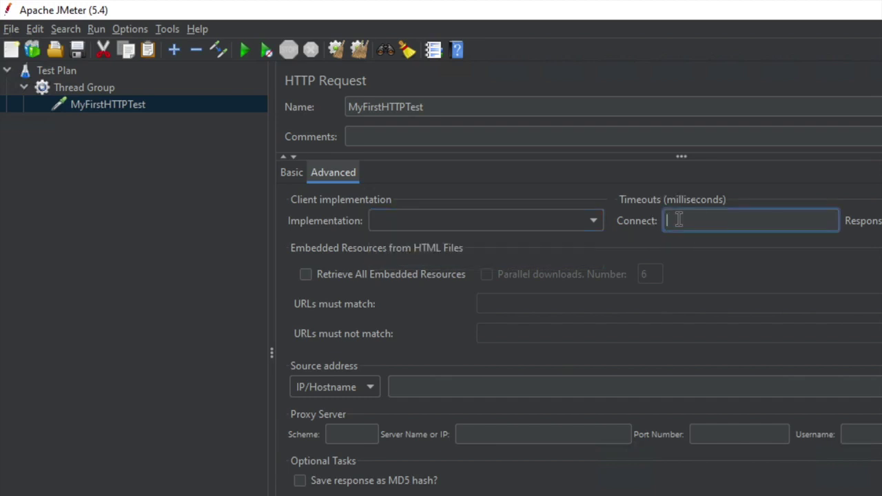
key(Tab)
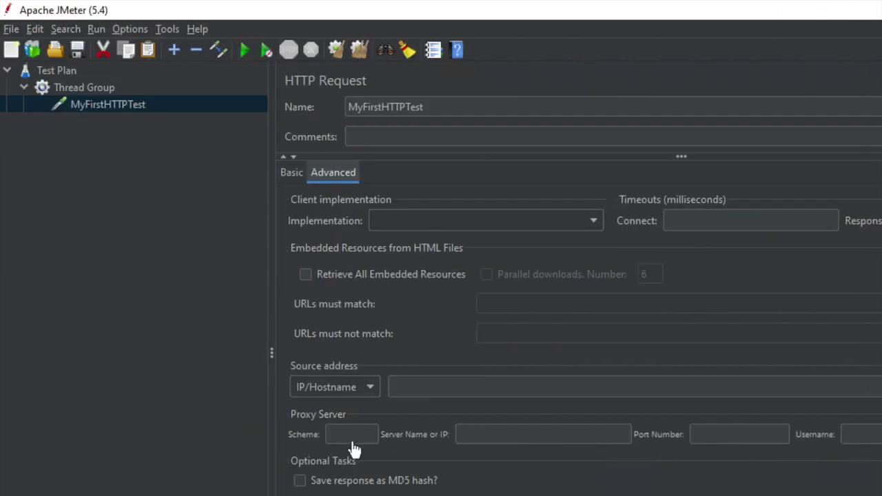
click(292, 173)
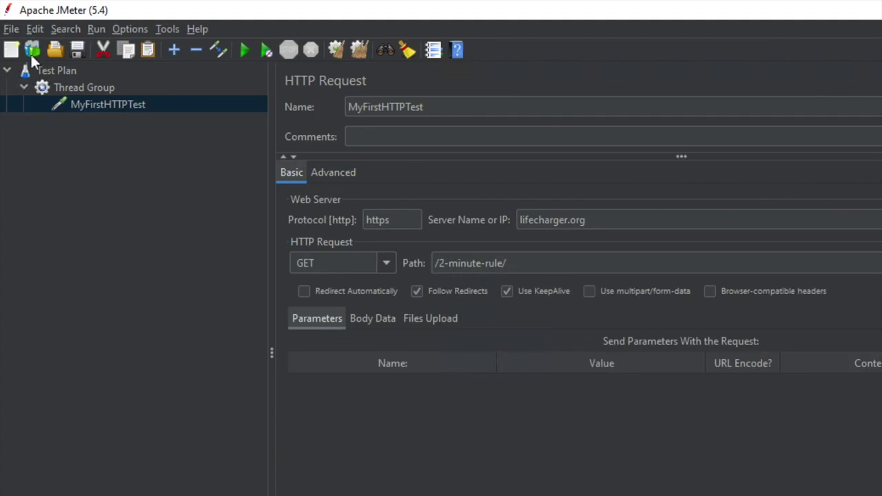
Save the test plan as MyFirstHTTPTest.jmx in the templates folder
click(75, 50)
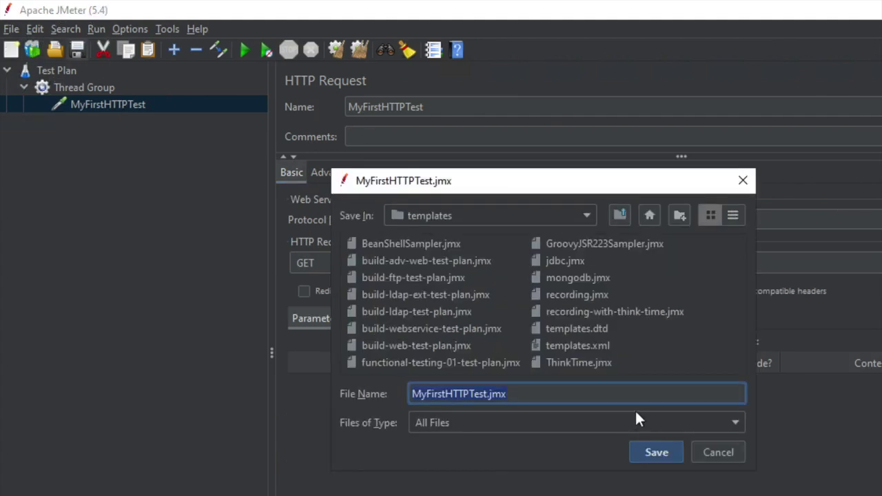
click(450, 393)
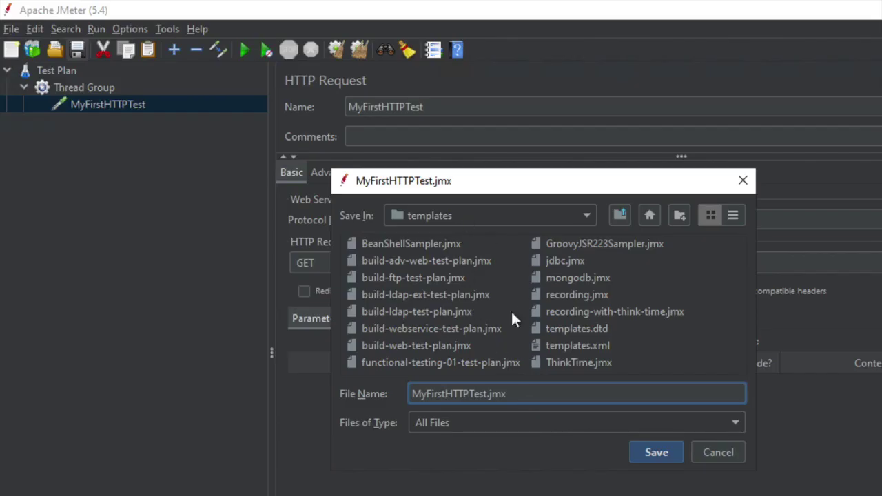
click(647, 452)
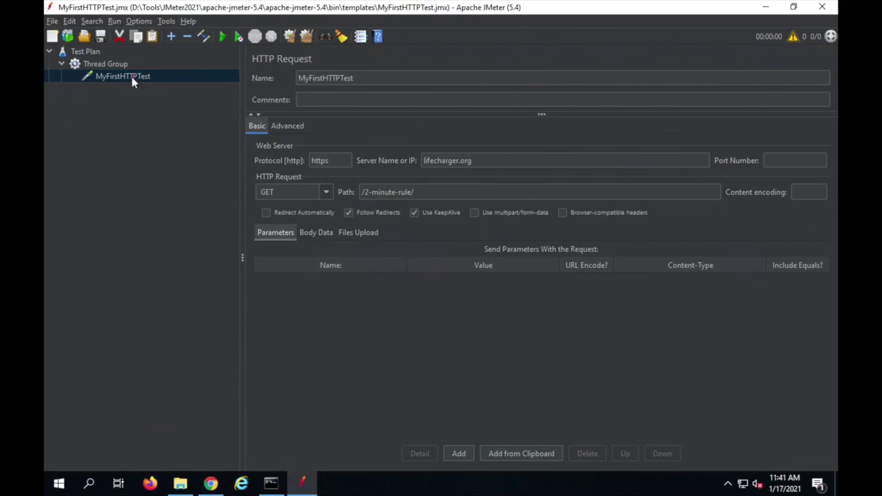
click(110, 64)
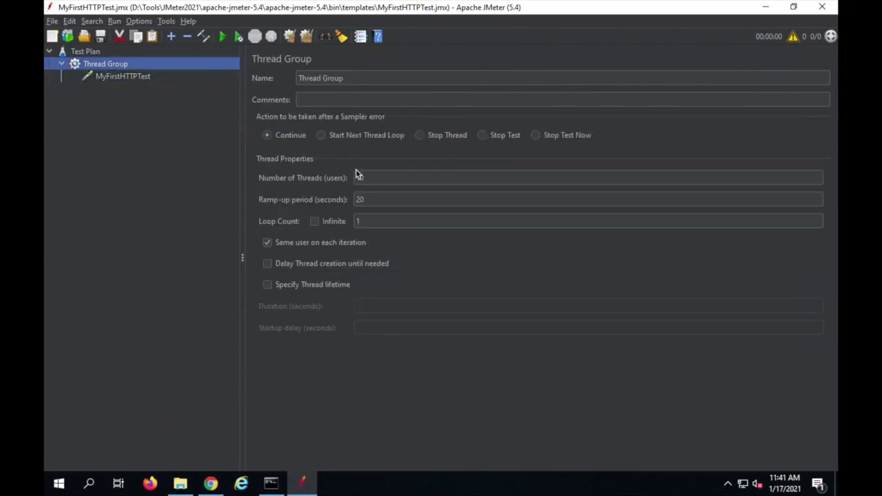
click(123, 77)
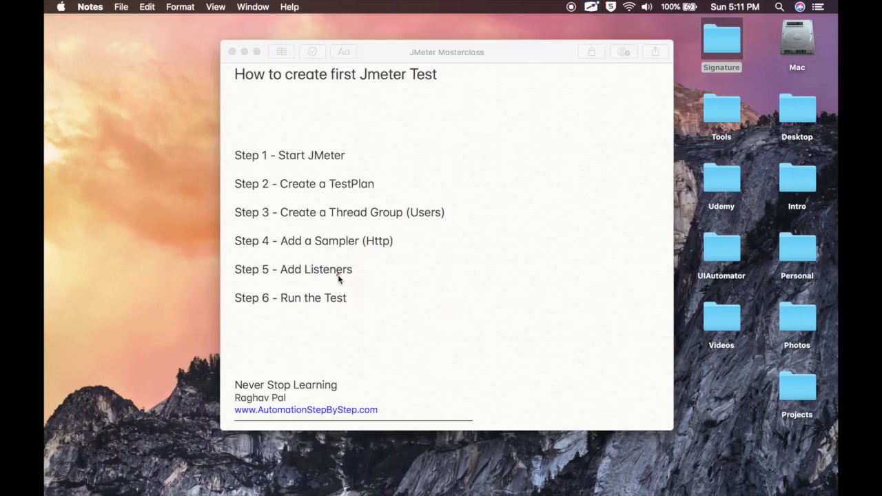
drag(393, 287, 222, 253)
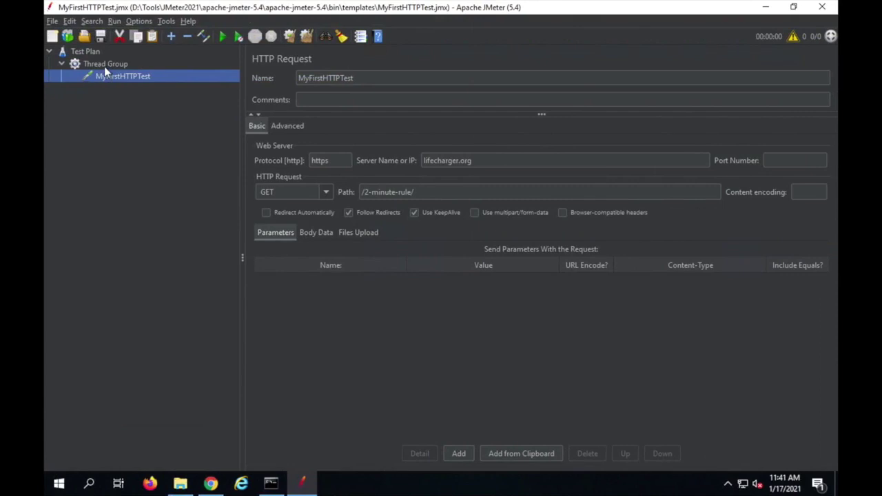
Add a View Results Tree listener to the Thread Group
click(104, 64)
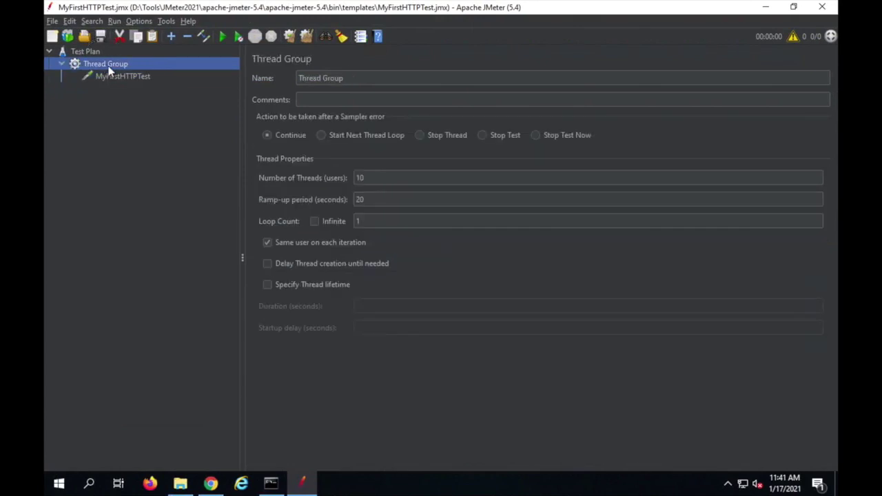
right_click(107, 66)
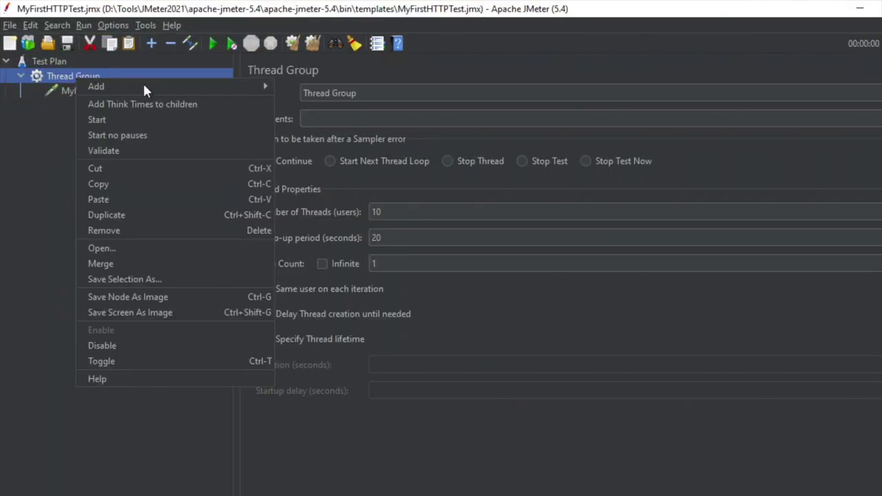
mouse_move(144, 82)
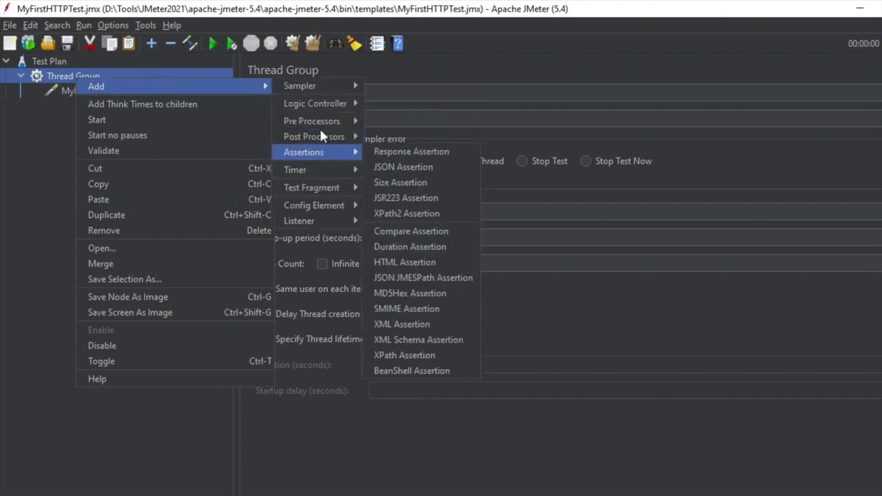
mouse_move(315, 220)
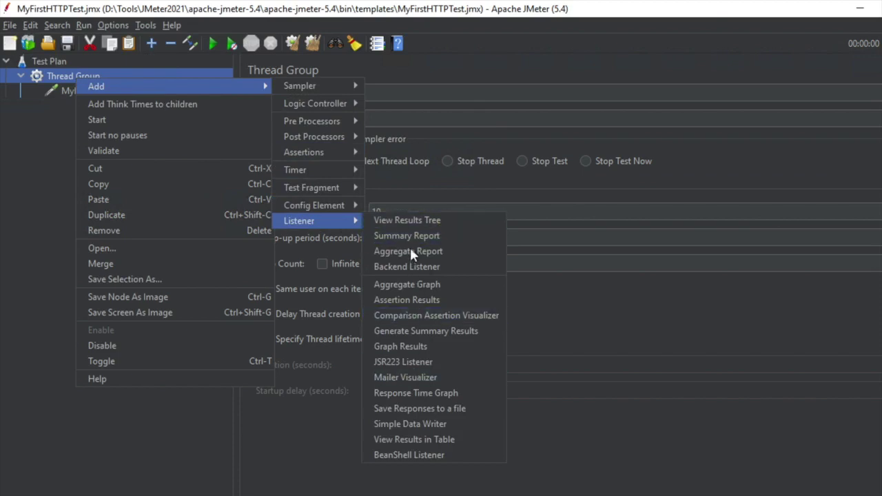
click(400, 220)
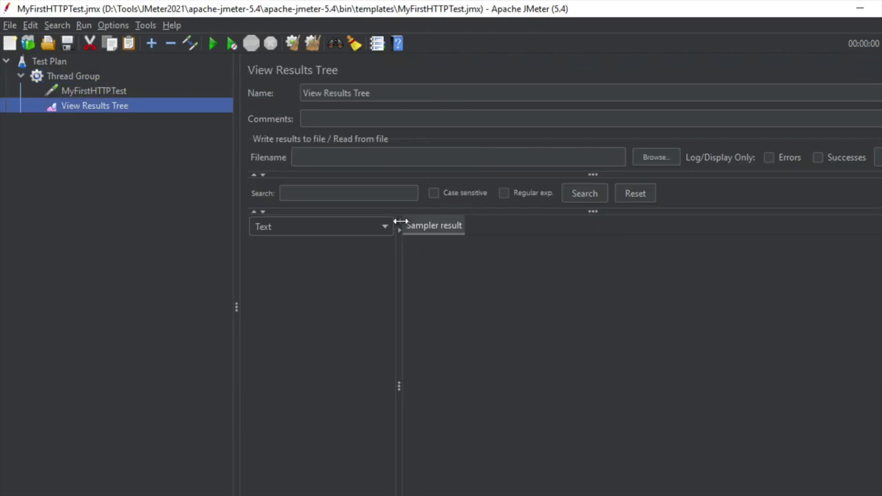
Add a View Results in Table listener to the Thread Group
click(85, 76)
right_click(84, 73)
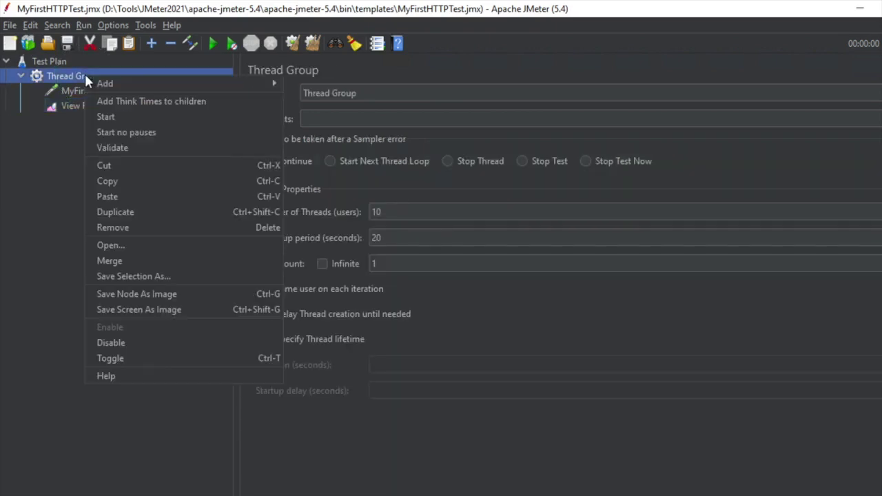
mouse_move(168, 83)
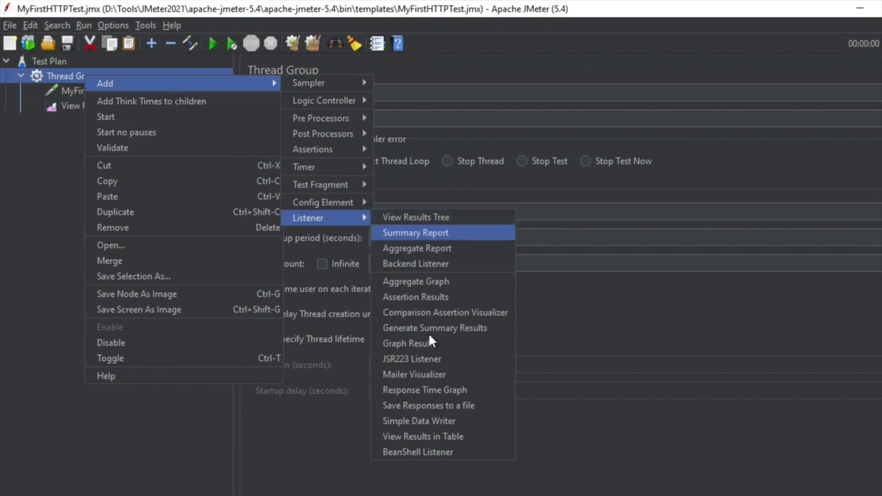
click(427, 436)
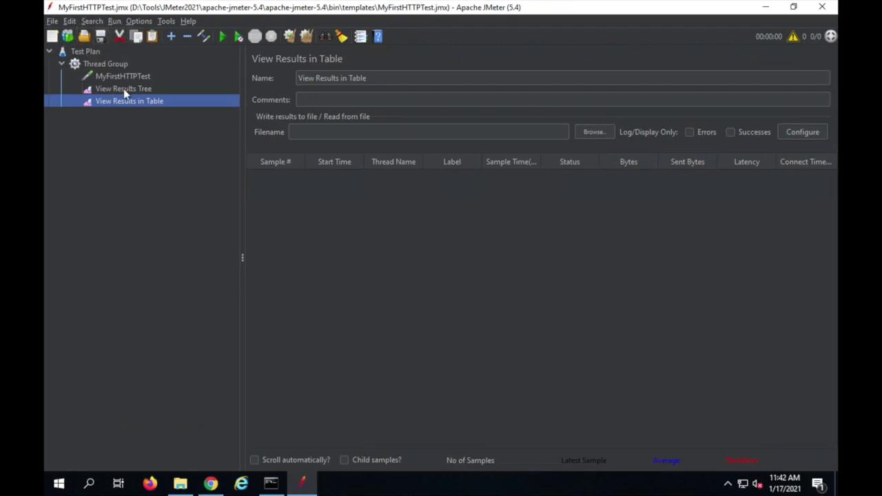
Run the test plan and check the incoming samples in both the results tree and the results table
click(223, 37)
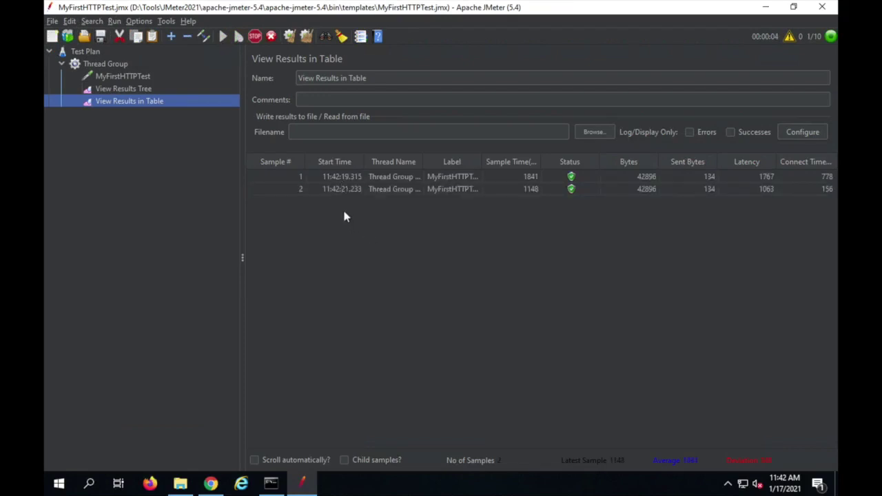
click(138, 90)
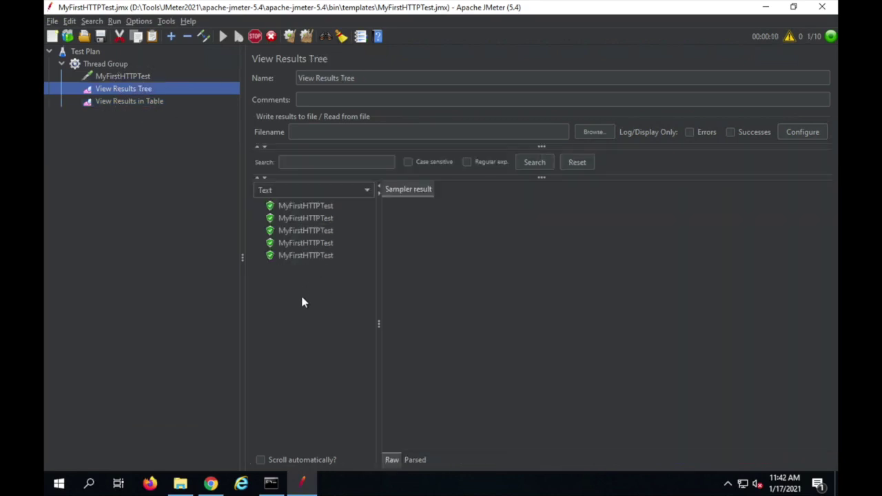
click(152, 103)
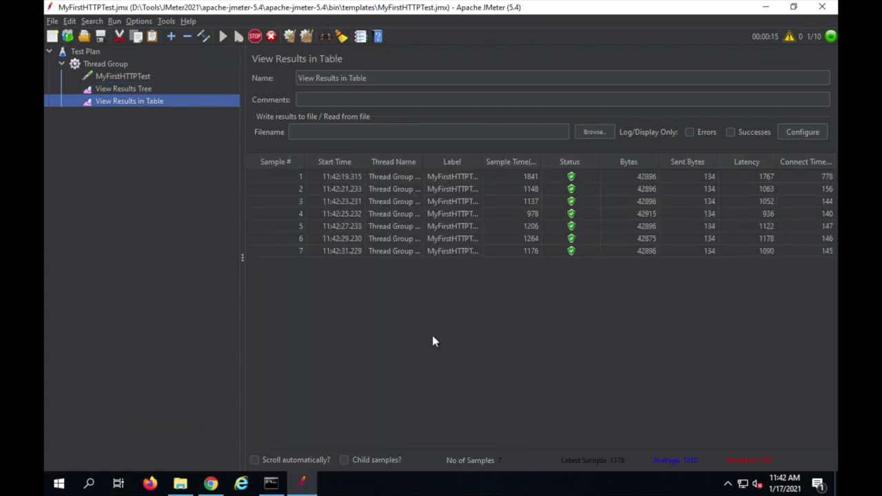
Resize the Thread Name column of the results table to fit the full thread names, reviewing sample numbers and start times
drag(255, 153, 307, 291)
mouse_move(265, 151)
mouse_down()
mouse_move(296, 299)
mouse_move(306, 307)
mouse_up()
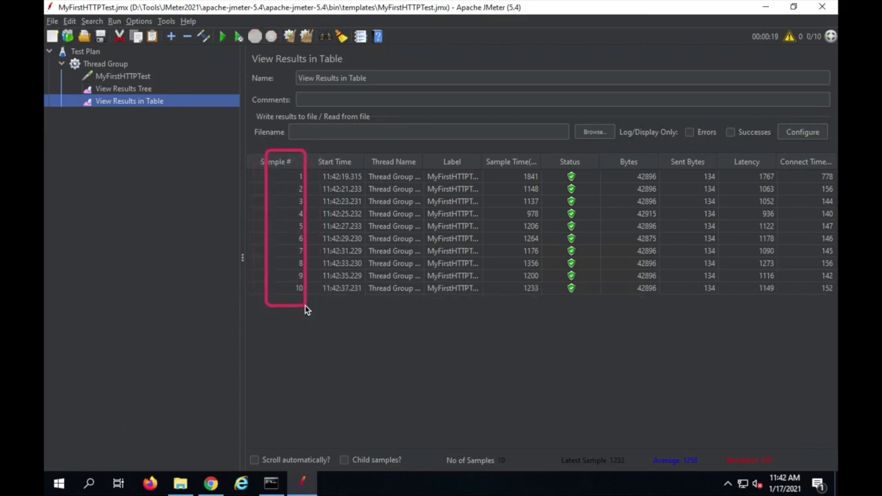
drag(321, 149, 370, 304)
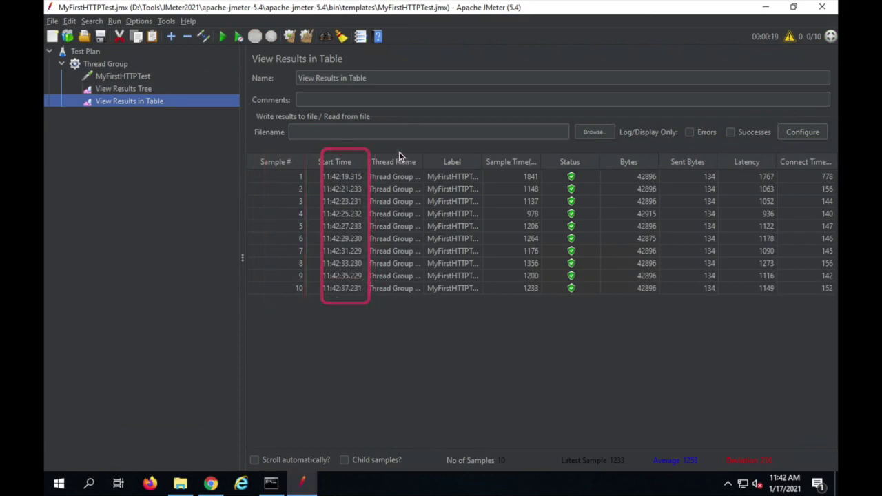
drag(370, 151, 421, 286)
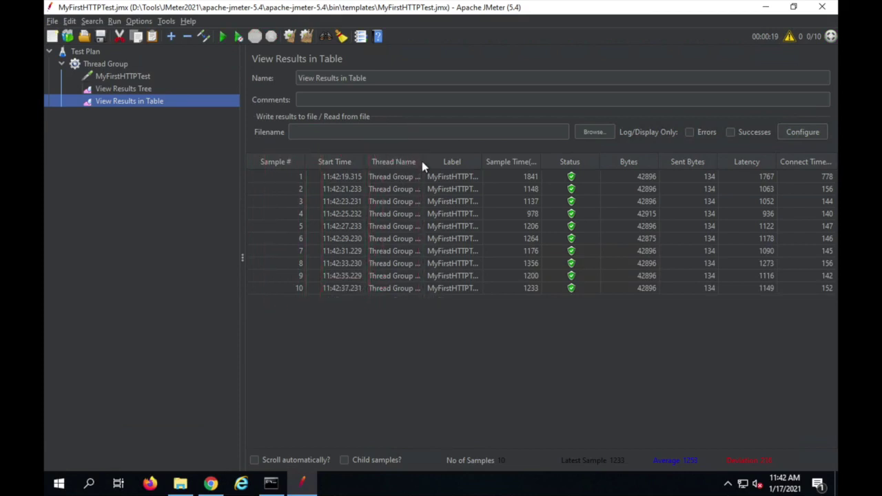
drag(423, 164, 471, 162)
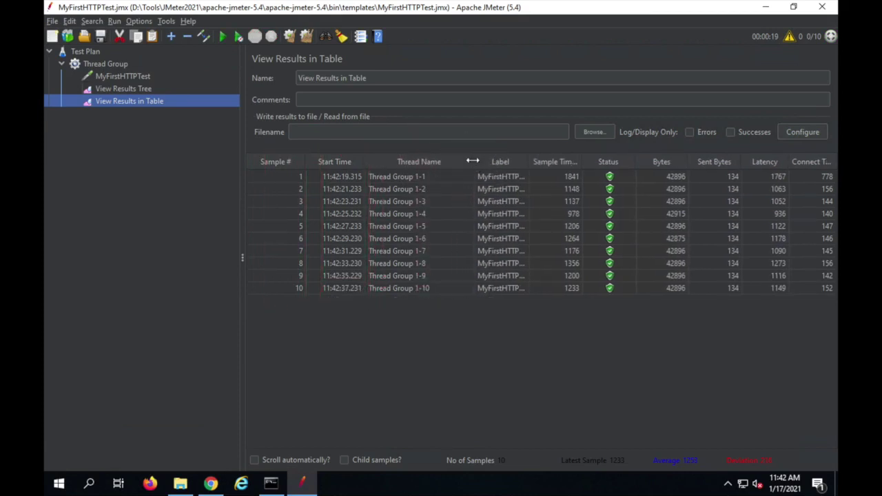
mouse_move(410, 158)
mouse_down()
mouse_move(433, 232)
mouse_move(444, 325)
mouse_up()
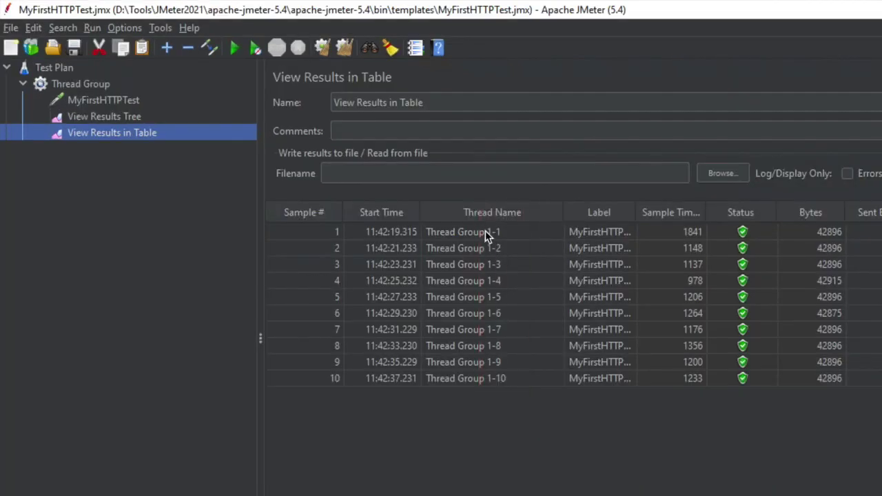
mouse_move(482, 230)
mouse_down()
mouse_move(508, 232)
mouse_move(513, 241)
mouse_move(502, 241)
mouse_move(516, 256)
mouse_move(487, 269)
mouse_move(510, 270)
mouse_up()
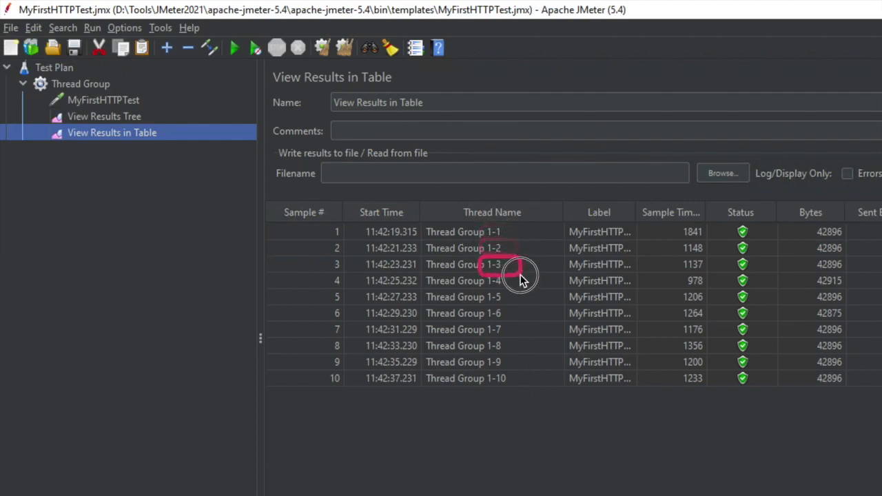
mouse_move(561, 213)
mouse_down()
mouse_move(522, 209)
mouse_move(590, 360)
mouse_move(591, 388)
mouse_up()
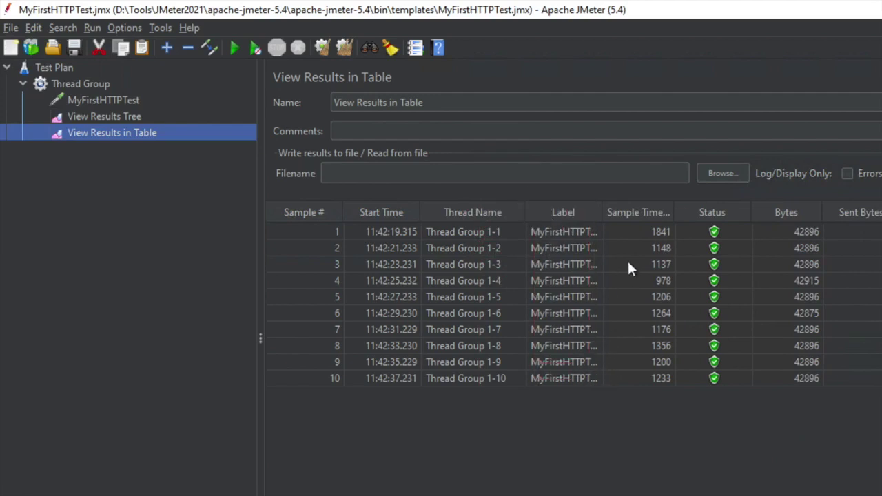
Review the sample time, status, bytes, sent bytes and latency columns of the results table
mouse_move(613, 197)
mouse_down()
mouse_move(666, 315)
mouse_move(667, 410)
mouse_move(678, 394)
mouse_up()
mouse_move(698, 195)
mouse_down()
mouse_move(713, 217)
mouse_move(739, 402)
mouse_up()
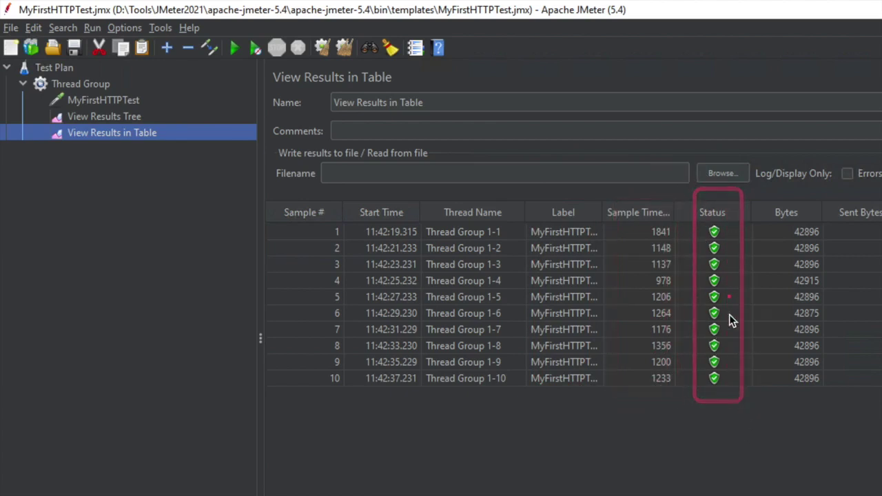
drag(688, 202, 742, 393)
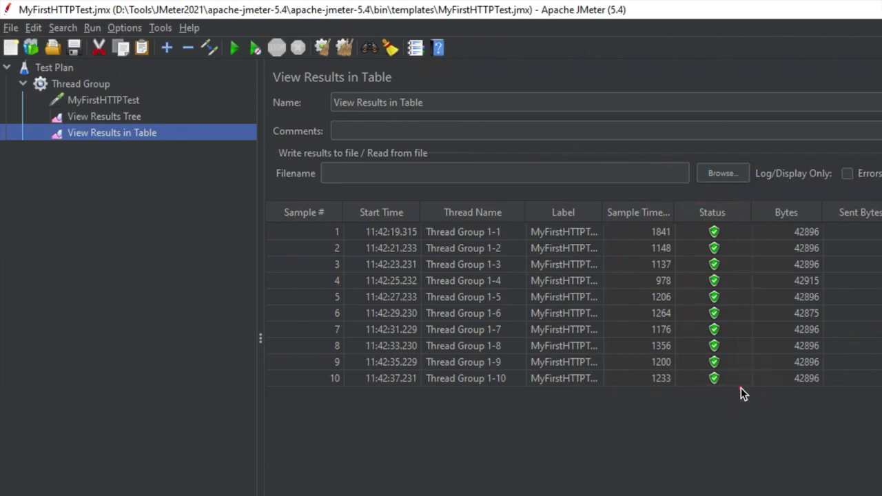
drag(768, 200, 881, 421)
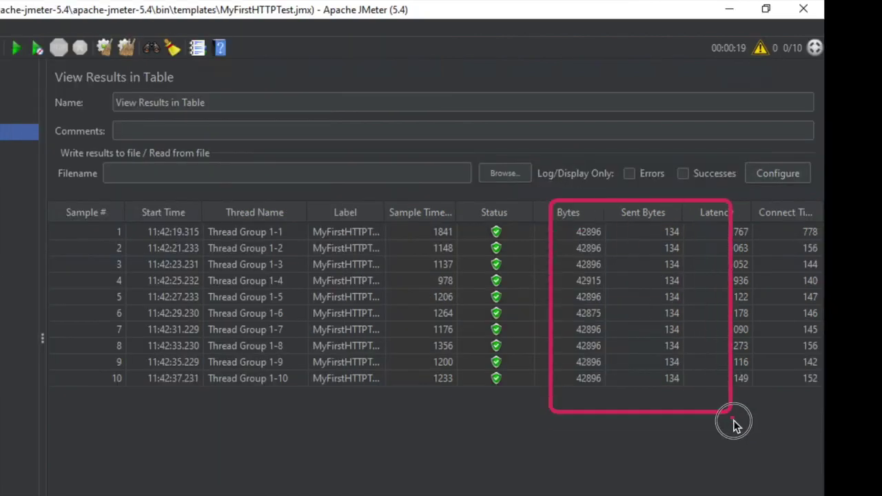
drag(733, 421, 711, 418)
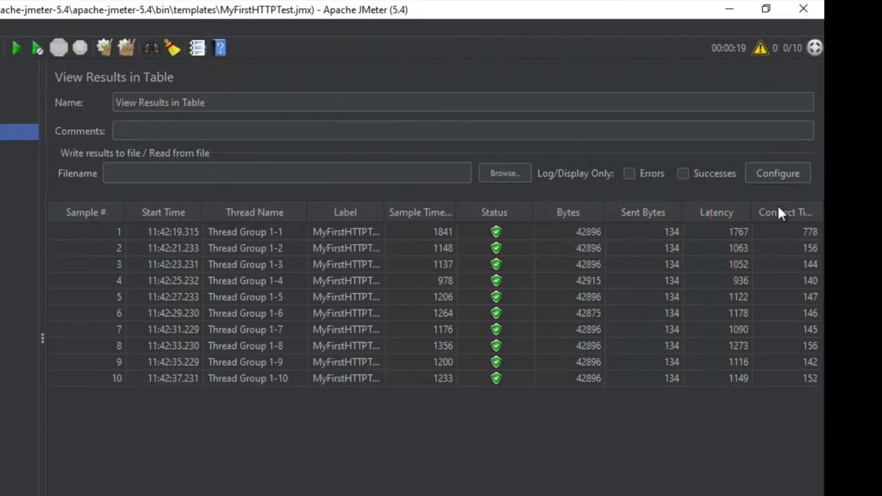
Review the table listener's results file setting and its sample result save configuration options
drag(200, 153, 391, 166)
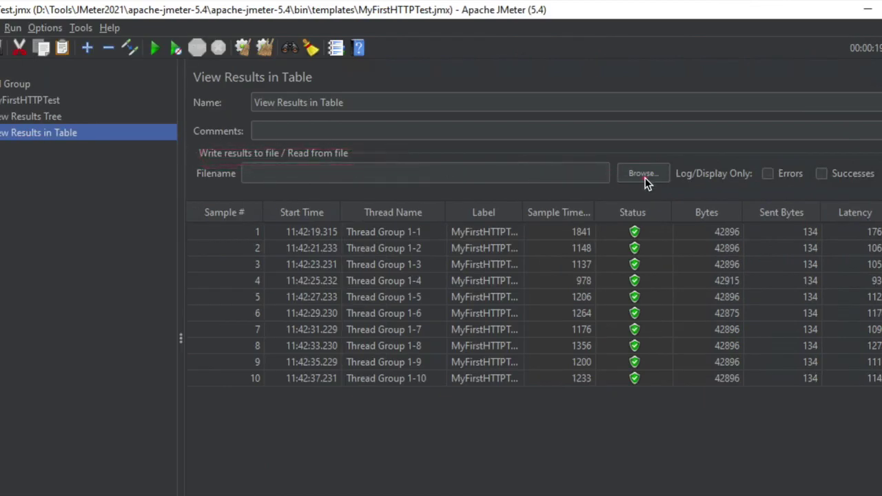
mouse_move(222, 166)
mouse_down()
mouse_move(616, 177)
mouse_move(623, 189)
mouse_up()
click(832, 174)
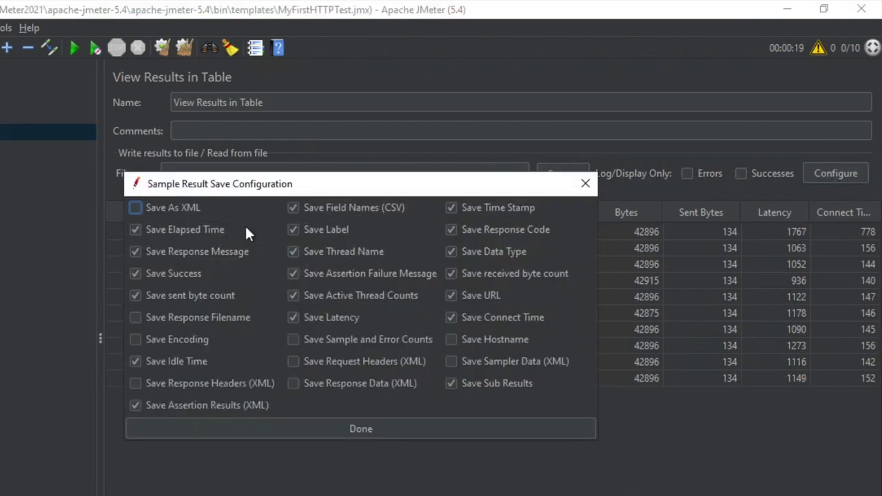
click(584, 183)
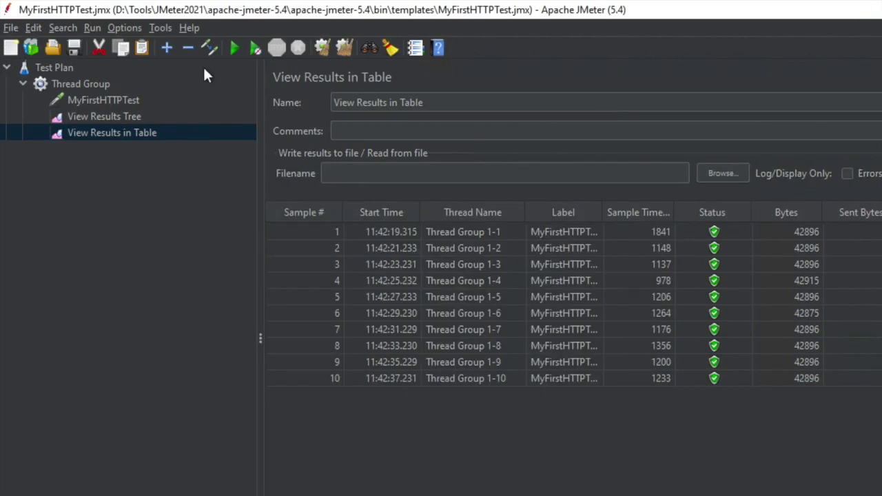
Examine the sampler result details of the second MyFirstHTTPTest sample in the View Results Tree listener
click(117, 115)
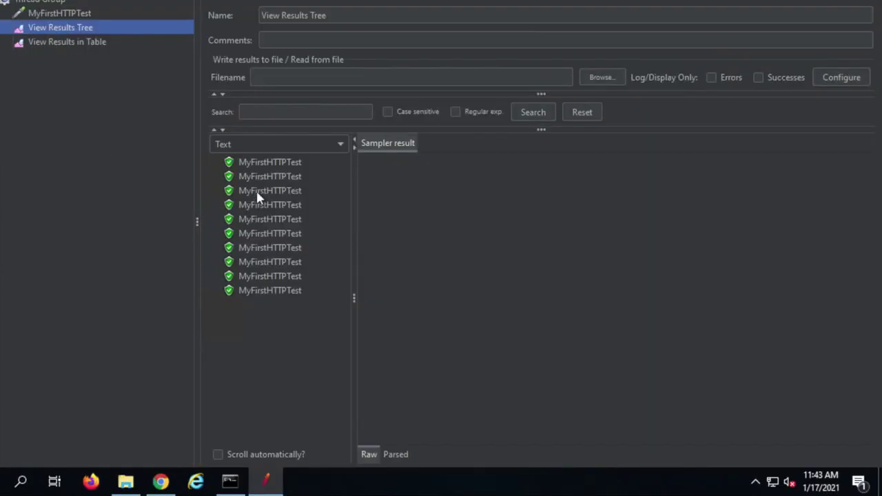
click(255, 178)
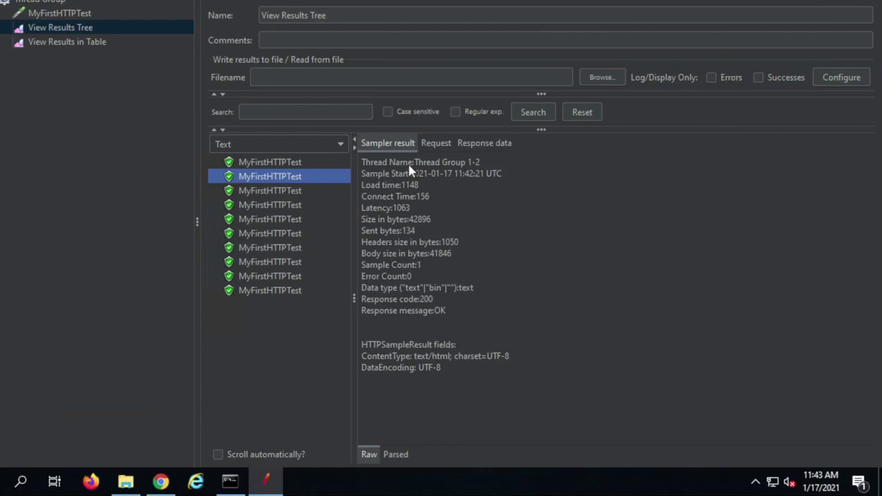
drag(369, 155, 572, 358)
drag(387, 281, 452, 298)
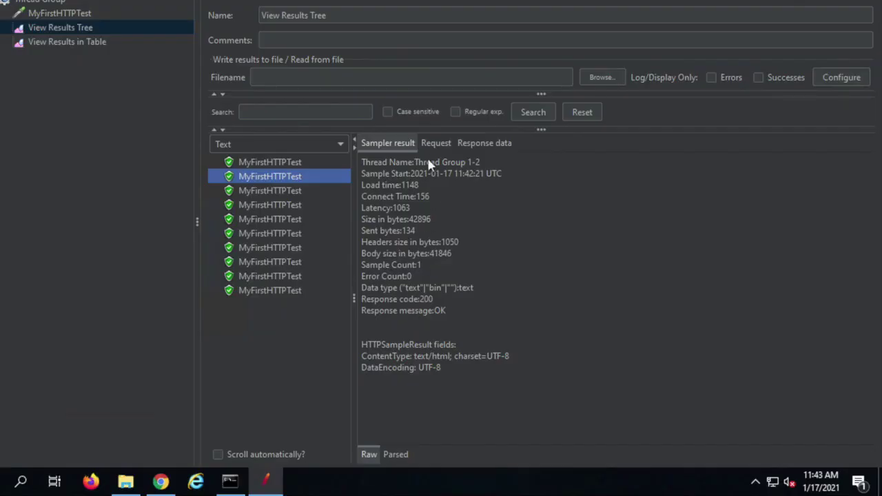
Examine the body and headers of the second sample's request and response
click(429, 143)
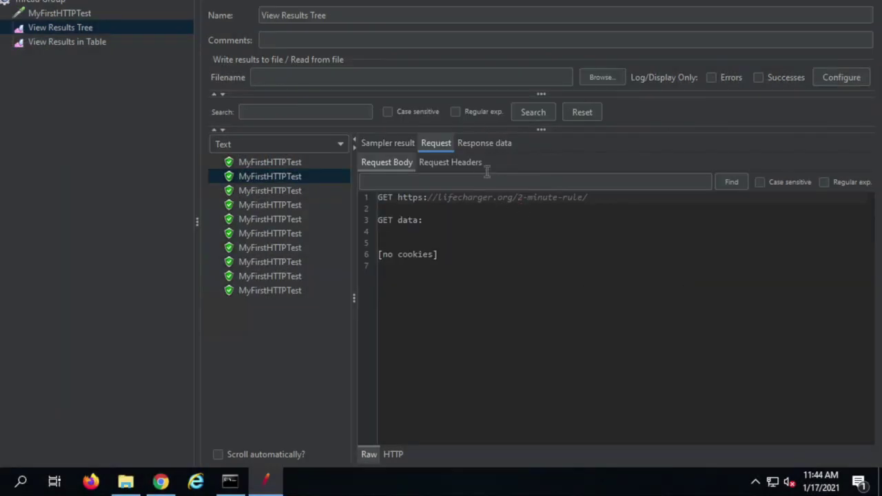
click(471, 145)
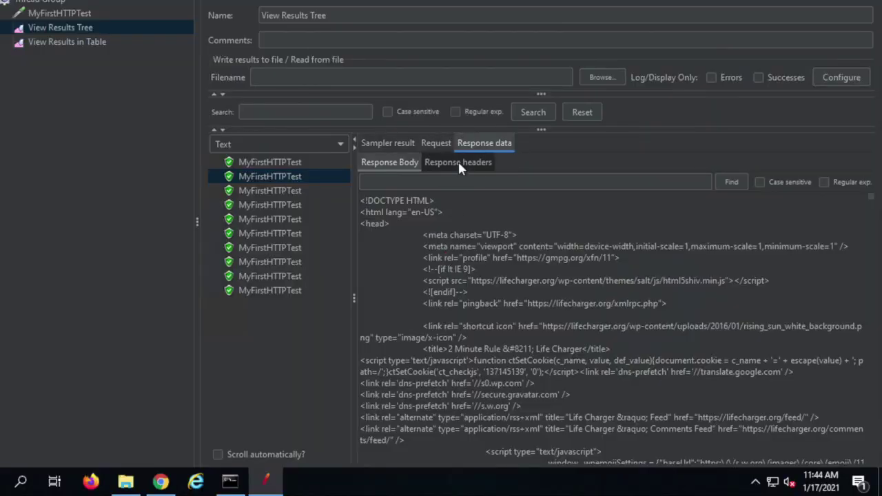
click(459, 163)
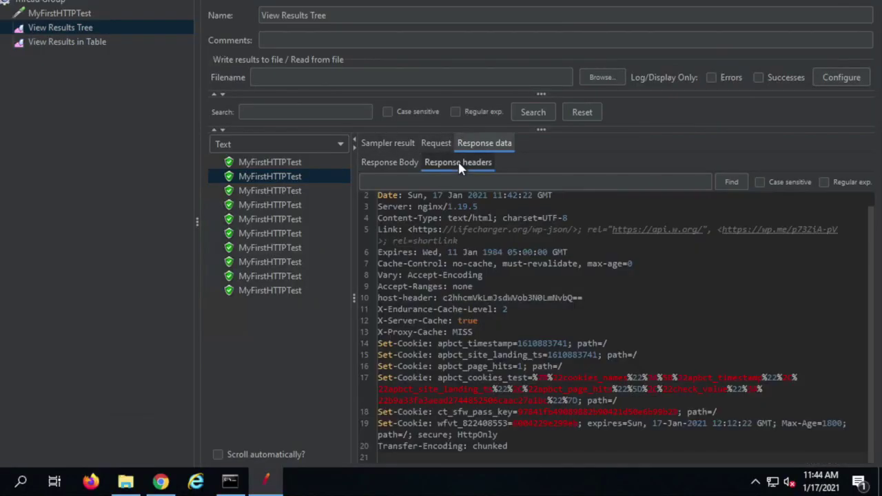
click(391, 163)
click(436, 143)
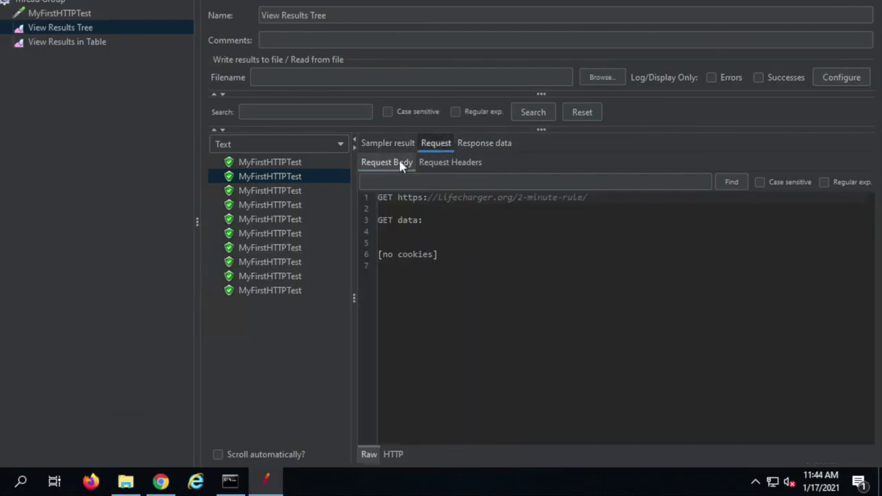
click(446, 163)
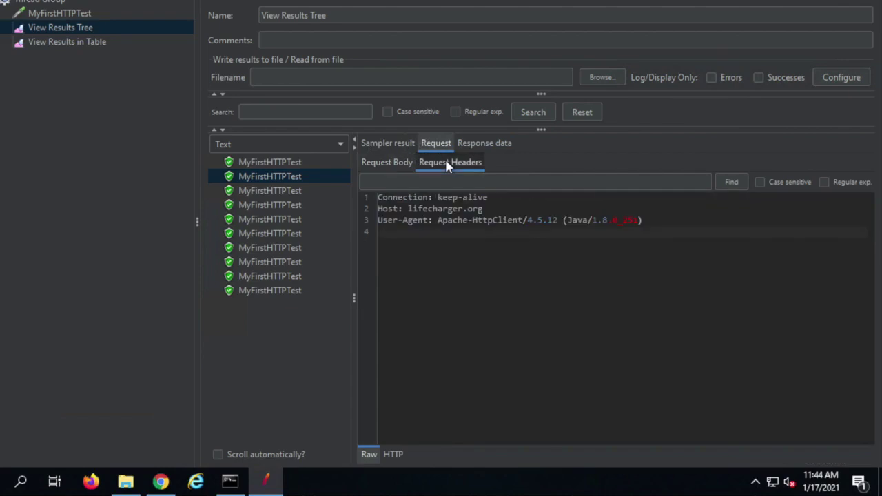